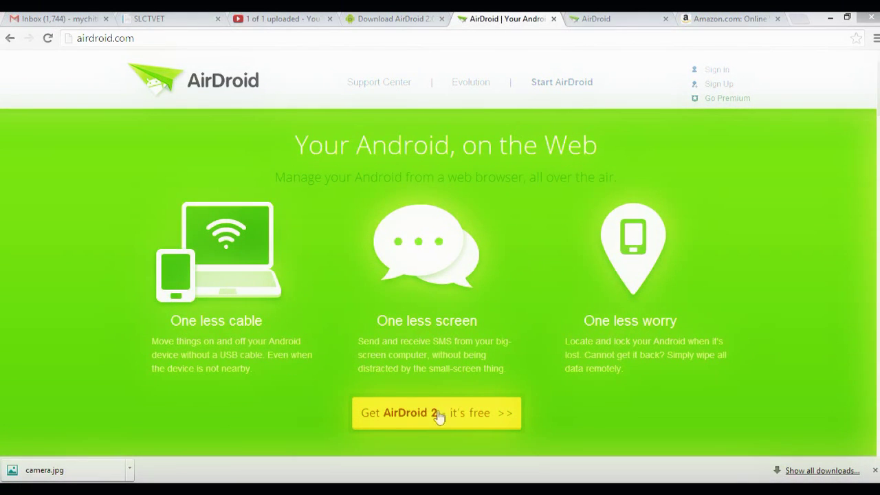
# - Check AirDroid's Google Play listing, then move to the AndroidDrawer AirDroid 2.0.2 download tab
pyautogui.click(436, 413)
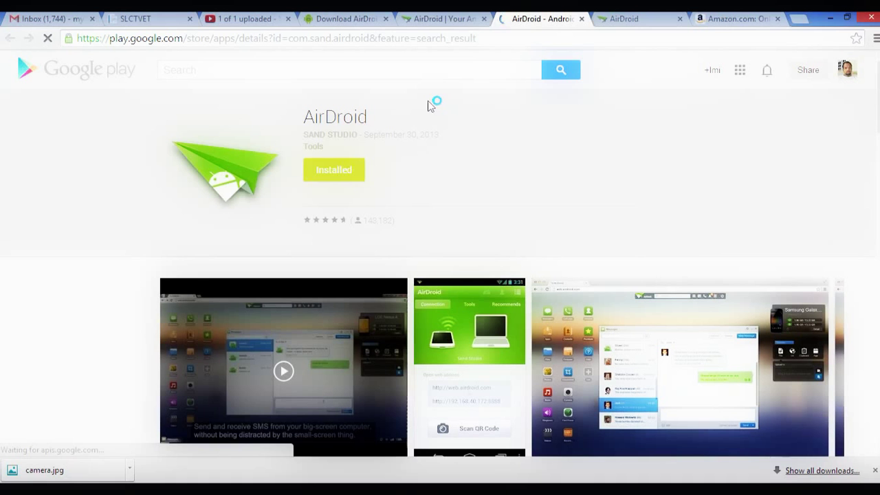
pyautogui.click(624, 20)
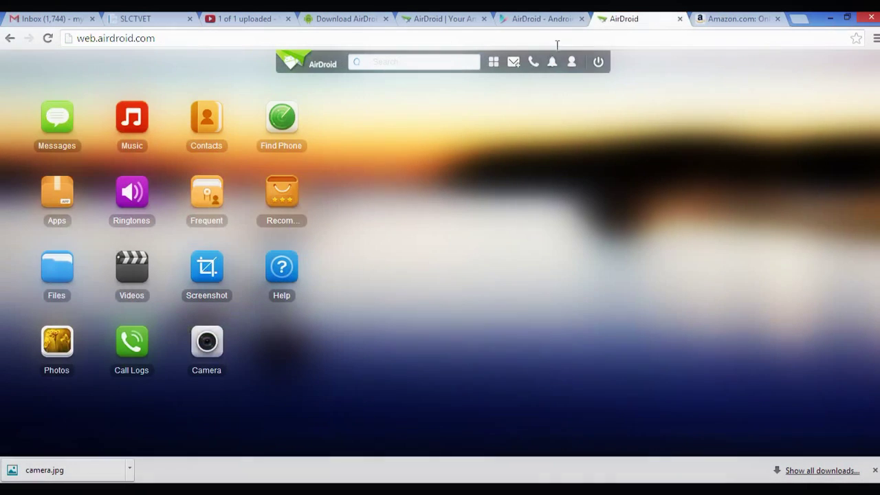
pyautogui.click(517, 19)
pyautogui.click(393, 22)
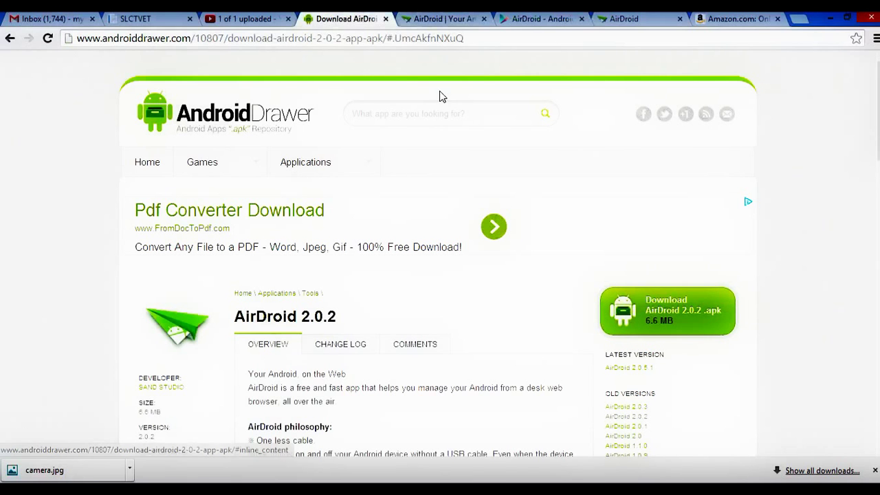
# - Load the Google homepage by typing 'google' in the address bar
pyautogui.click(382, 40)
pyautogui.write('google.com')
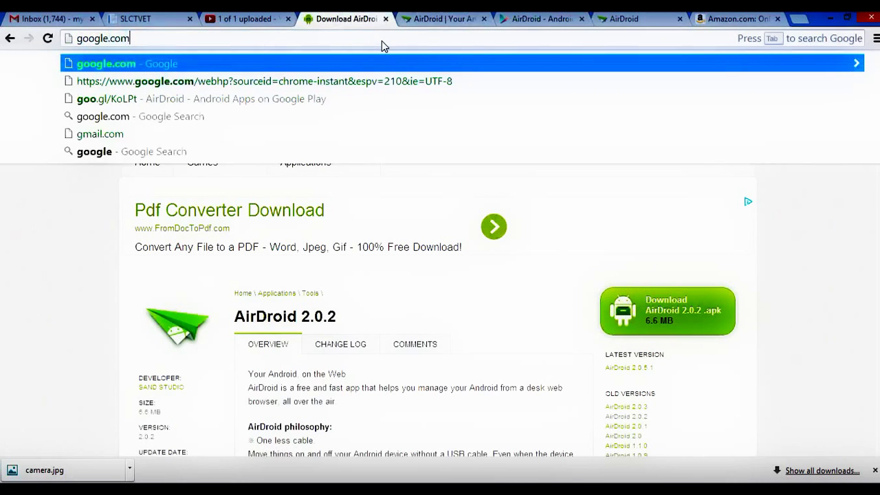
pyautogui.press('Return')
# - Search 'airdroid apk', fixing the typo, and open the AndroidDrawer AirDroid 2.0.2 apk result
pyautogui.write('a')
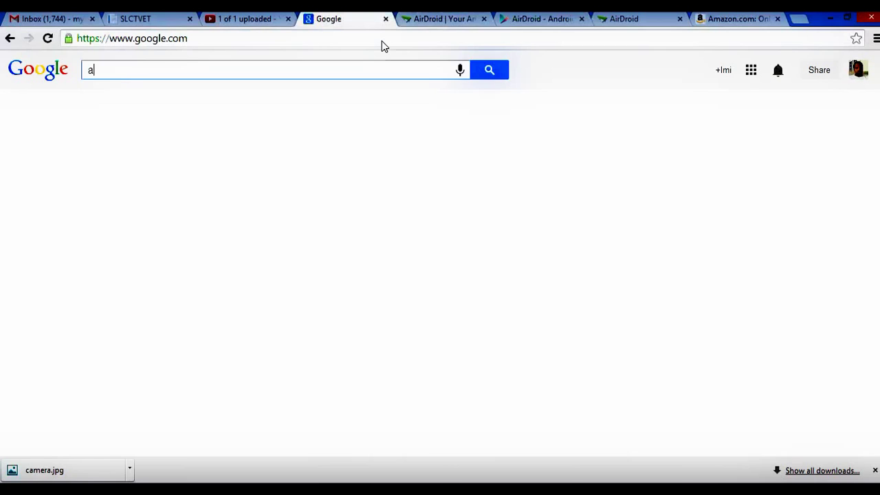
pyautogui.write('irdroid ak')
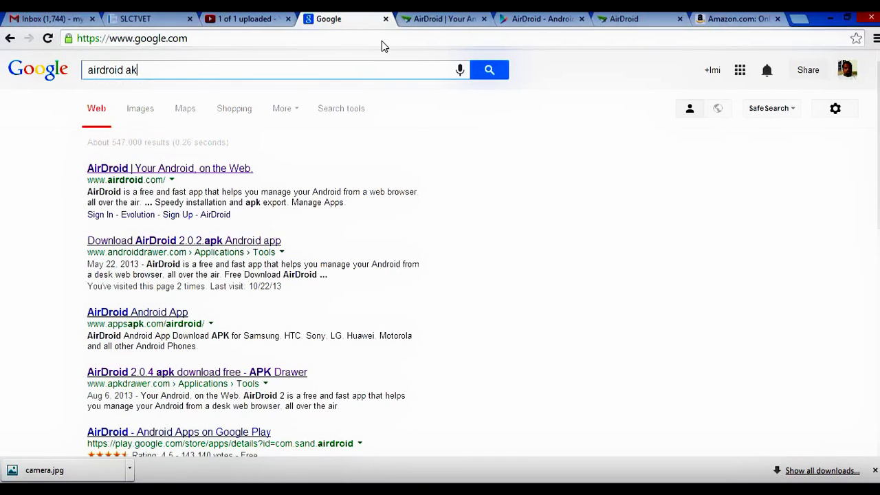
pyautogui.press('Return')
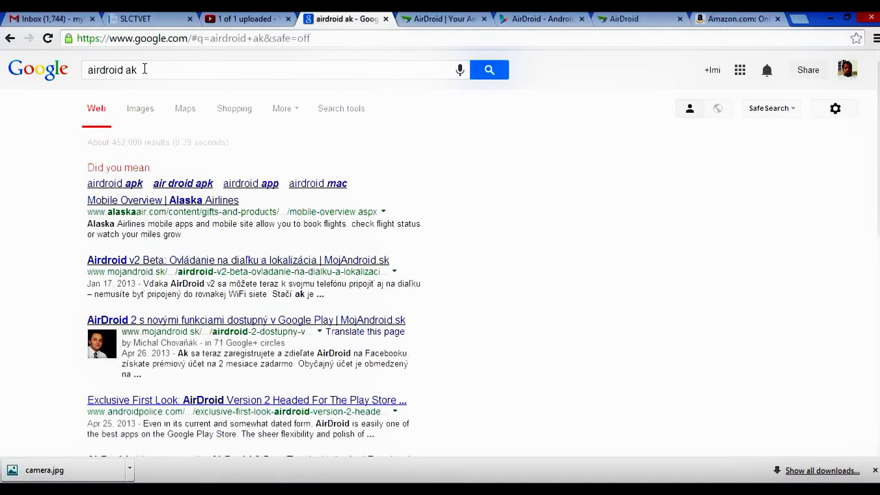
pyautogui.click(132, 71)
pyautogui.write('p')
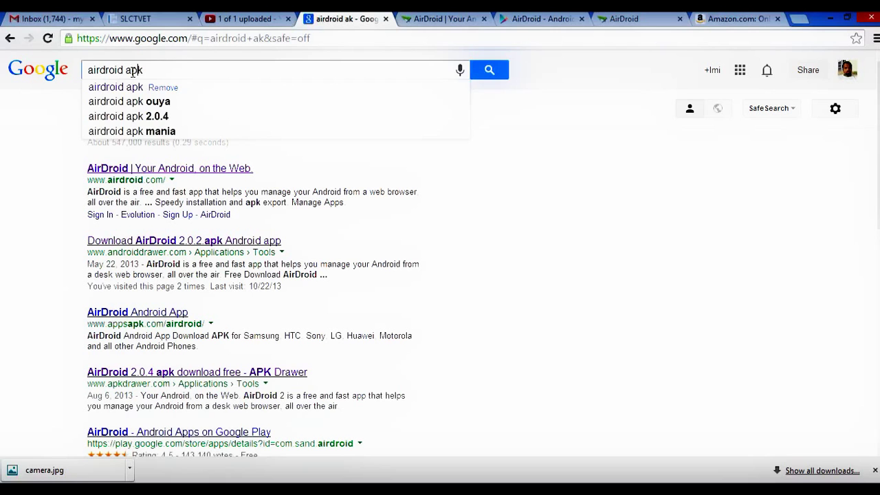
pyautogui.press('Return')
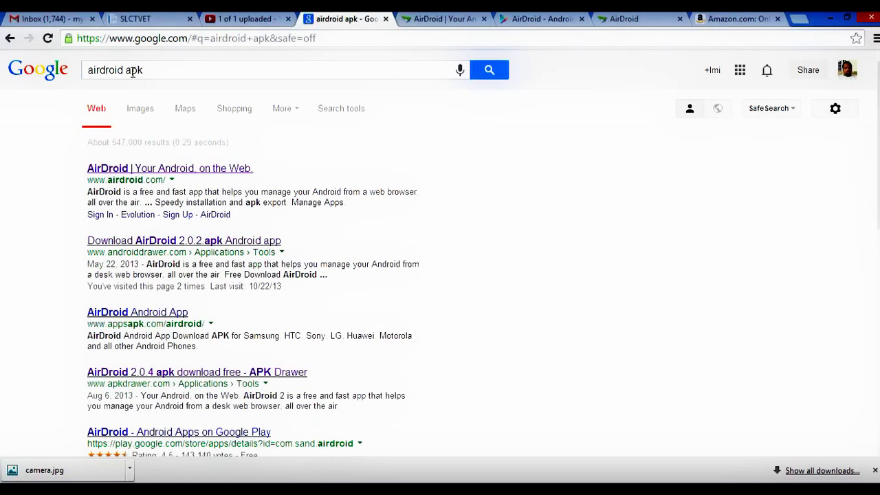
pyautogui.click(165, 244)
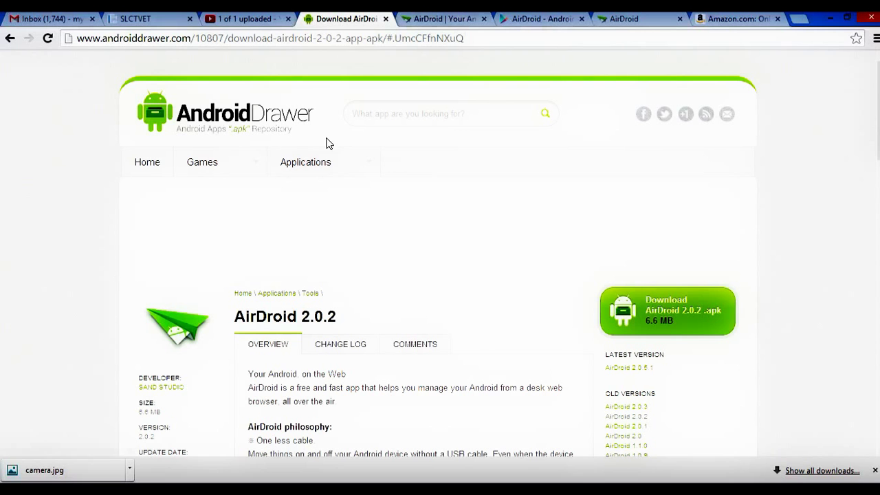
# - Enter 192.168.0.107 as the address to load the phone's AirDroid web desktop
pyautogui.click(360, 41)
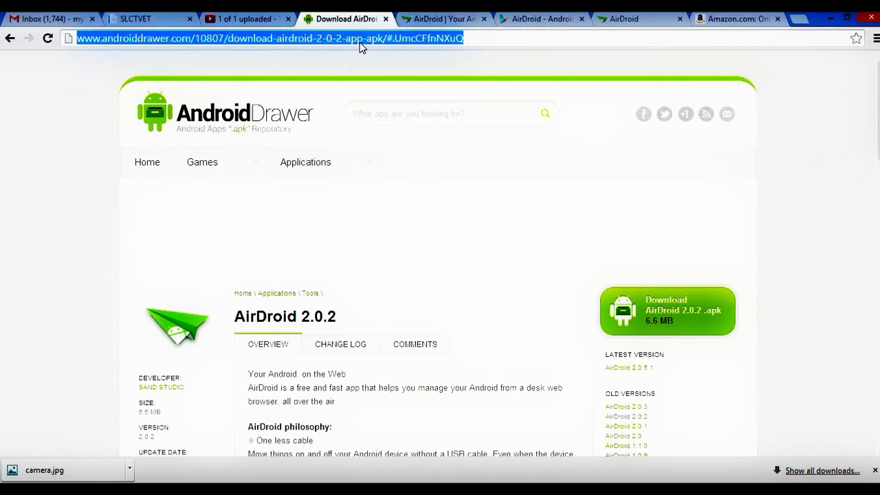
pyautogui.write('192.168')
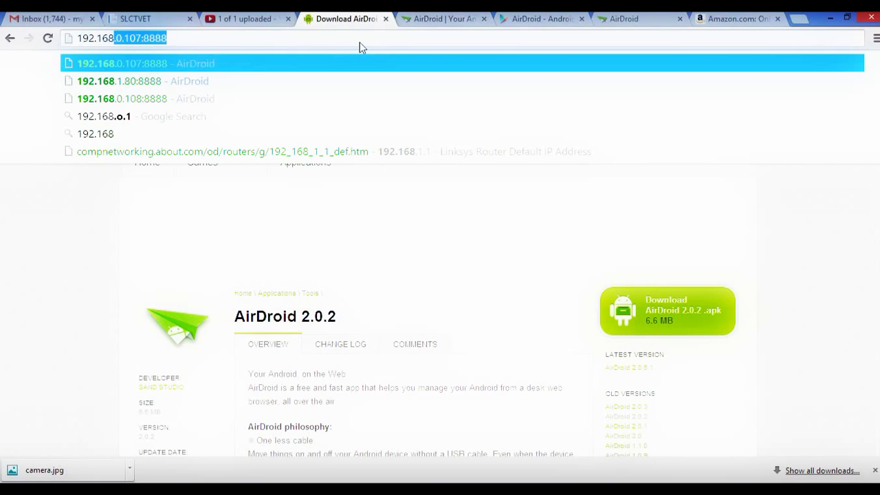
pyautogui.write('.0.107')
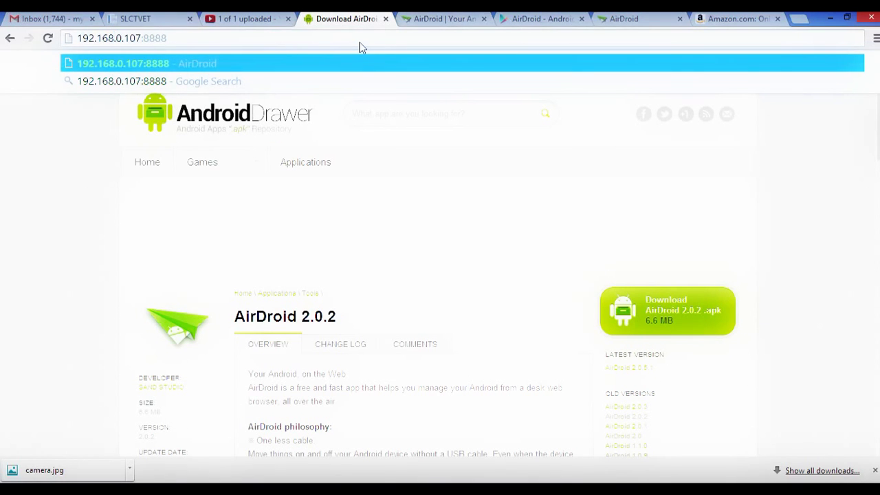
pyautogui.press('Return')
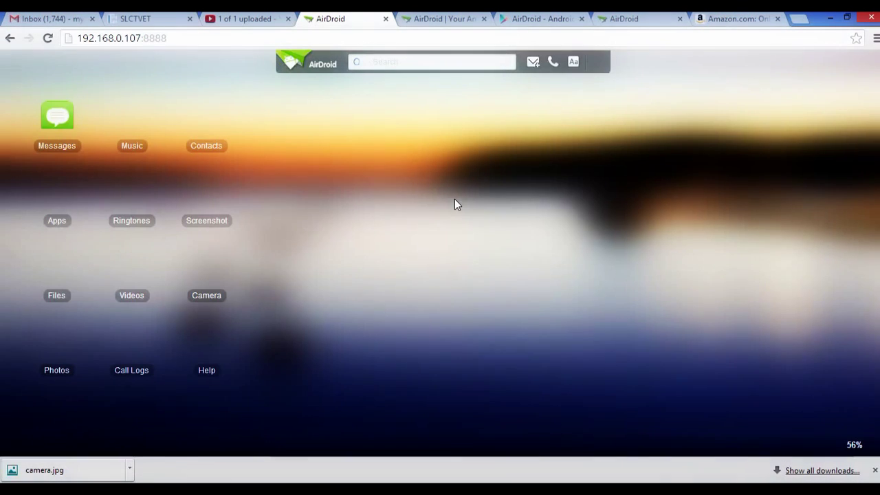
# - Start a new message in Messages, pick the suggested contact, and send 'Hi How are you?'
pyautogui.click(57, 119)
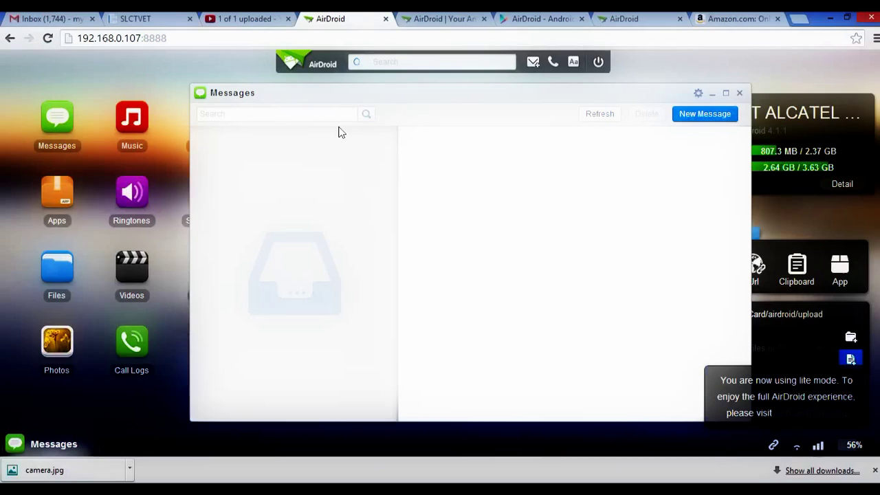
pyautogui.click(708, 115)
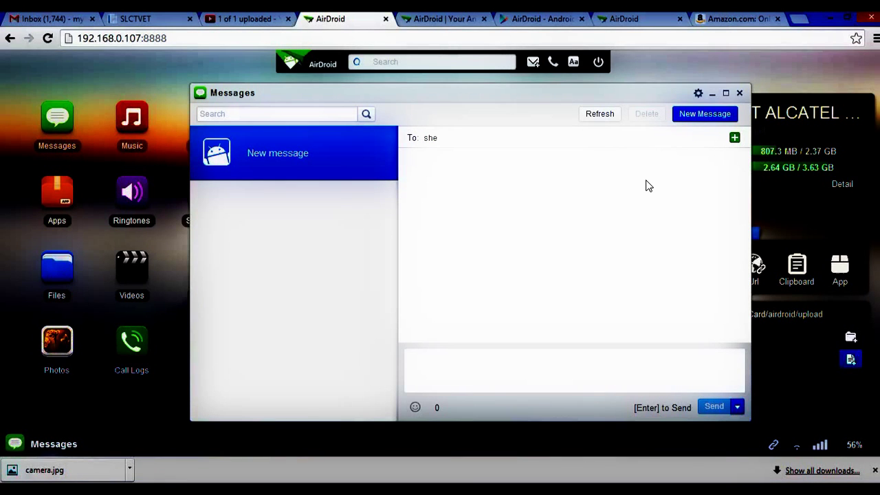
pyautogui.write('b')
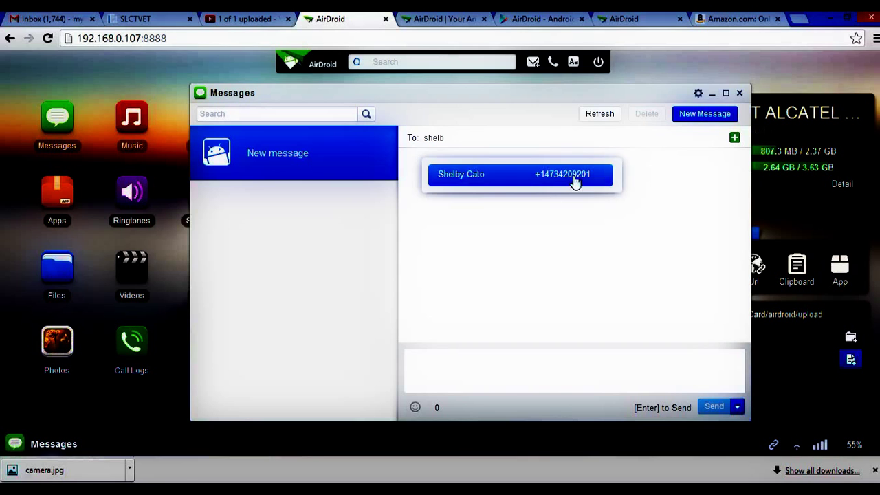
pyautogui.click(554, 177)
pyautogui.click(482, 368)
pyautogui.write('Hi How are')
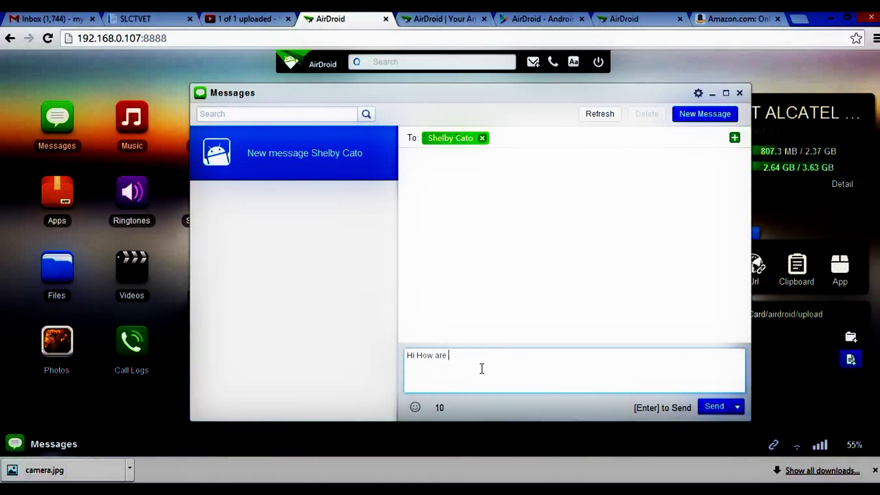
pyautogui.click(714, 410)
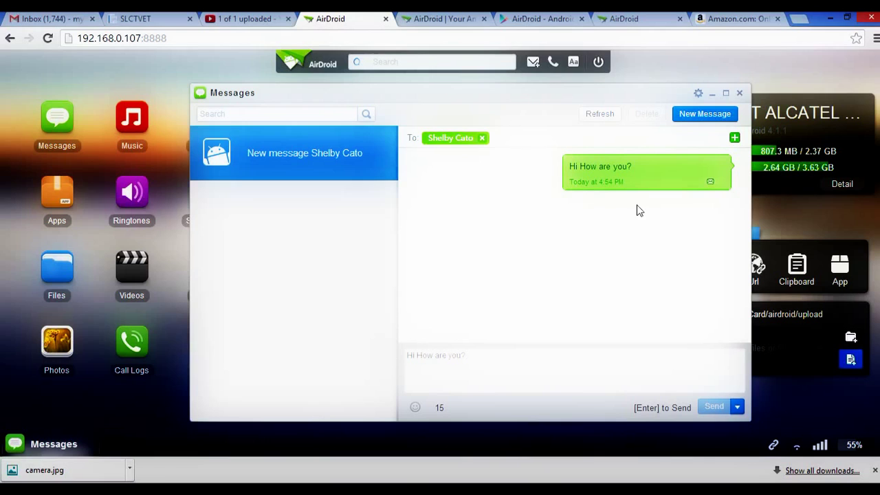
# - Close Messages, view the live camera, switch to the front camera and take a shot
pyautogui.click(739, 93)
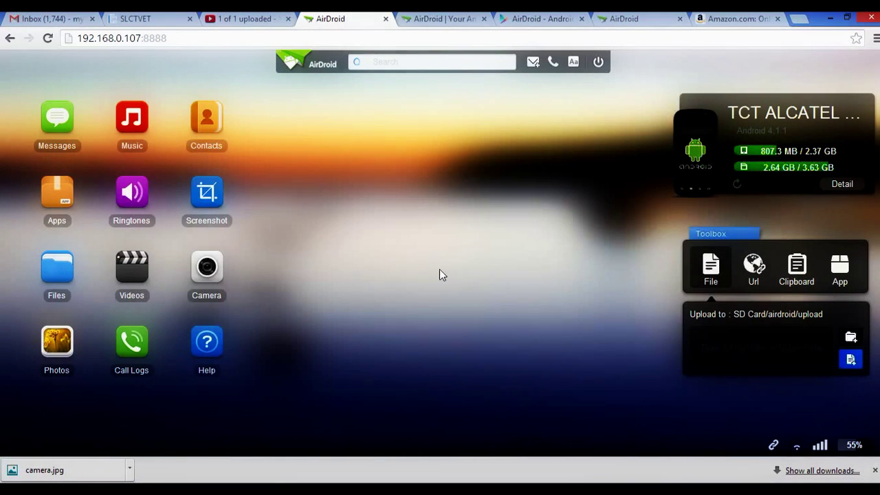
pyautogui.click(205, 270)
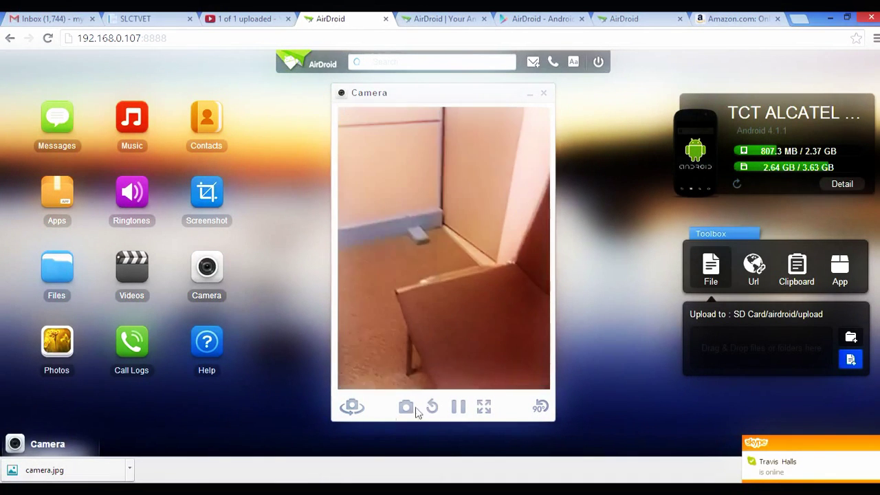
pyautogui.click(353, 407)
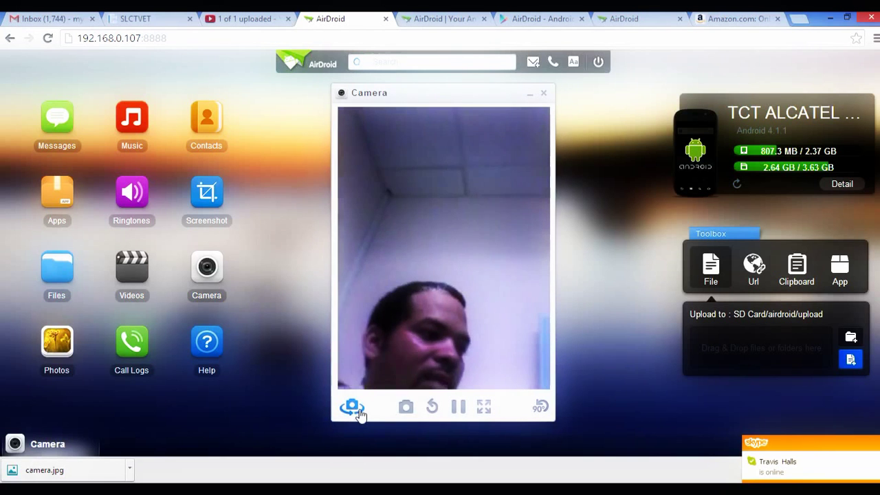
pyautogui.click(406, 408)
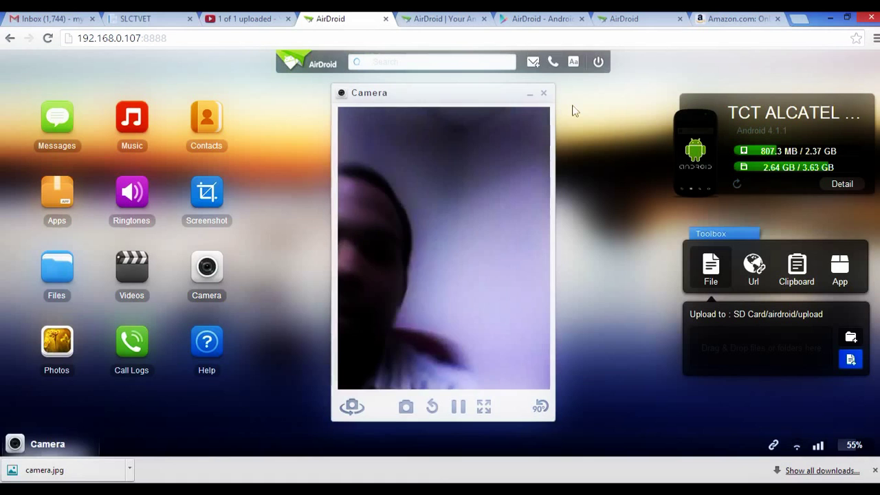
pyautogui.click(544, 93)
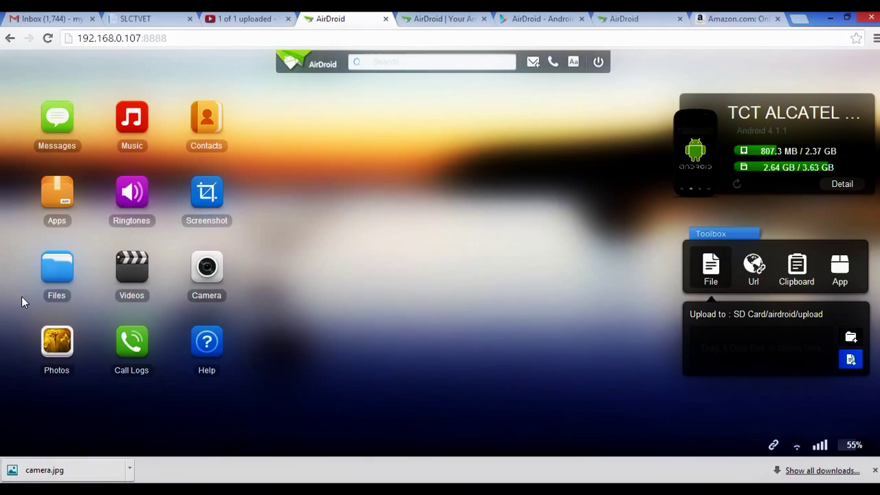
pyautogui.click(51, 281)
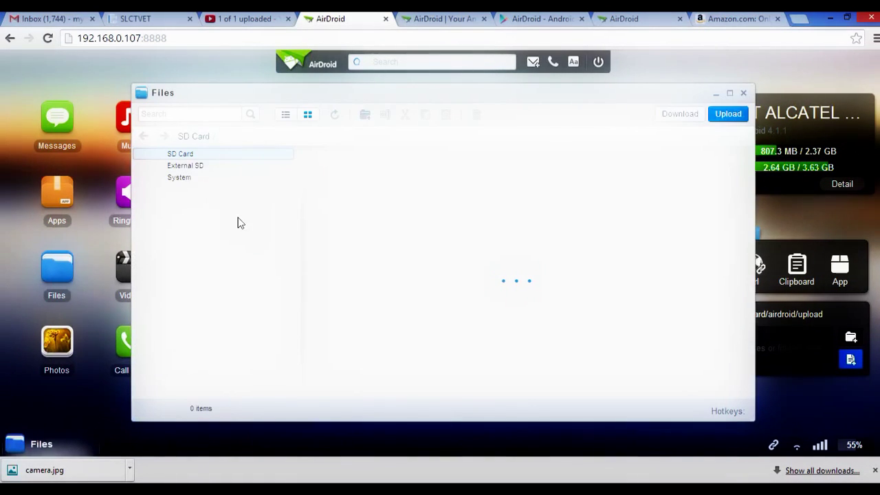
# - Open SD Card/DCIM/Camera, select the first 12 photos, and download them as a zip
pyautogui.click(181, 234)
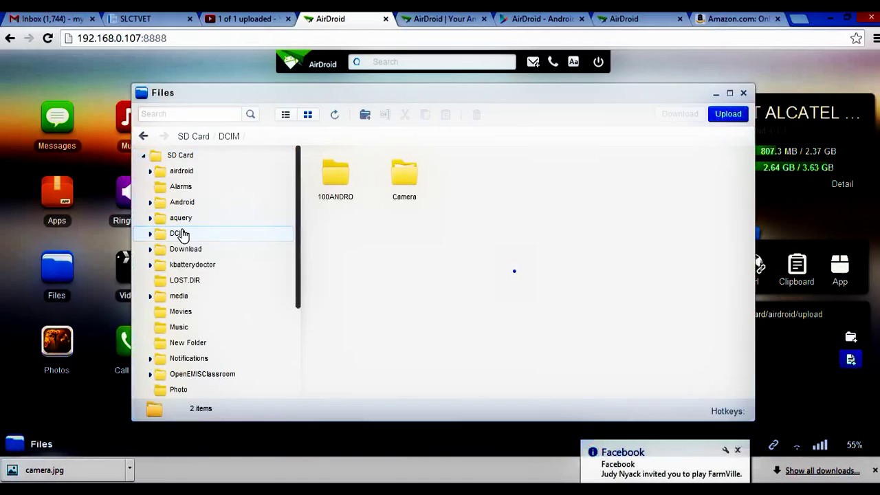
pyautogui.click(404, 188)
pyautogui.doubleClick(404, 188)
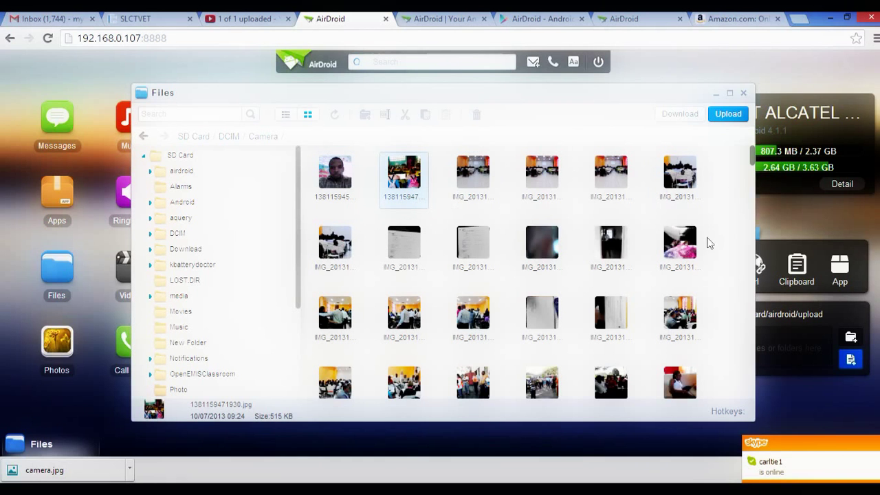
pyautogui.moveTo(709, 242); pyautogui.dragTo(313, 155)
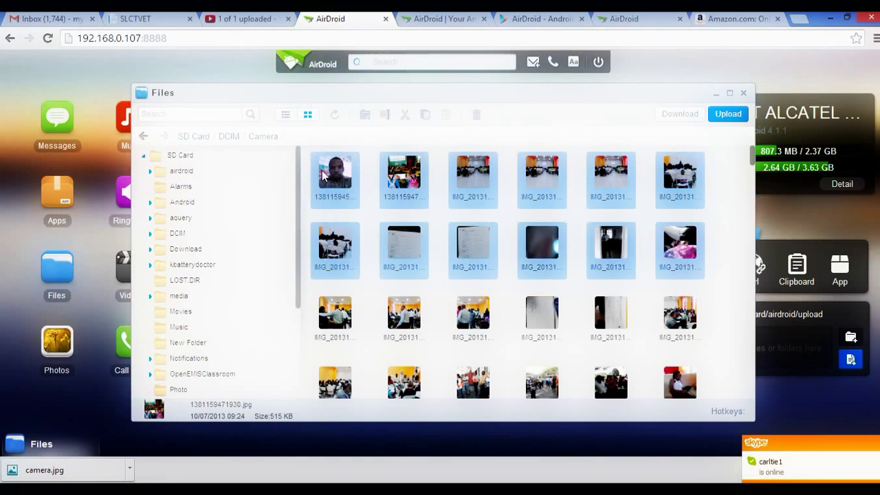
pyautogui.click(683, 118)
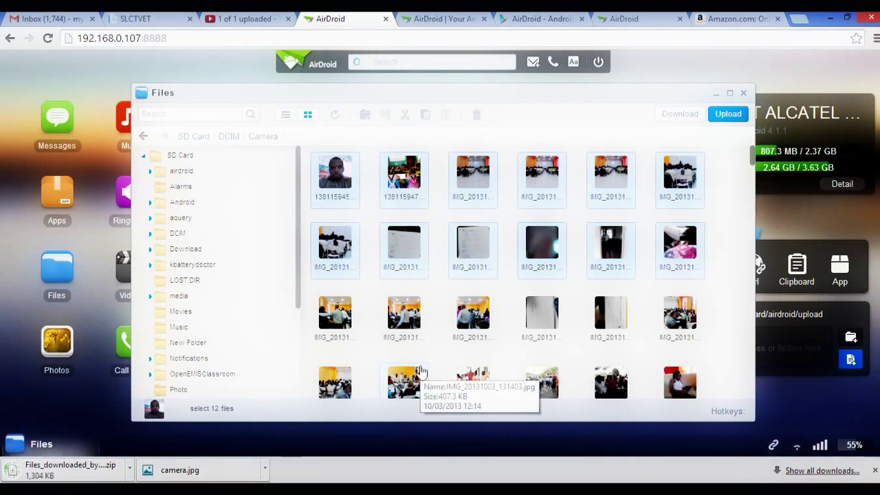
pyautogui.click(744, 93)
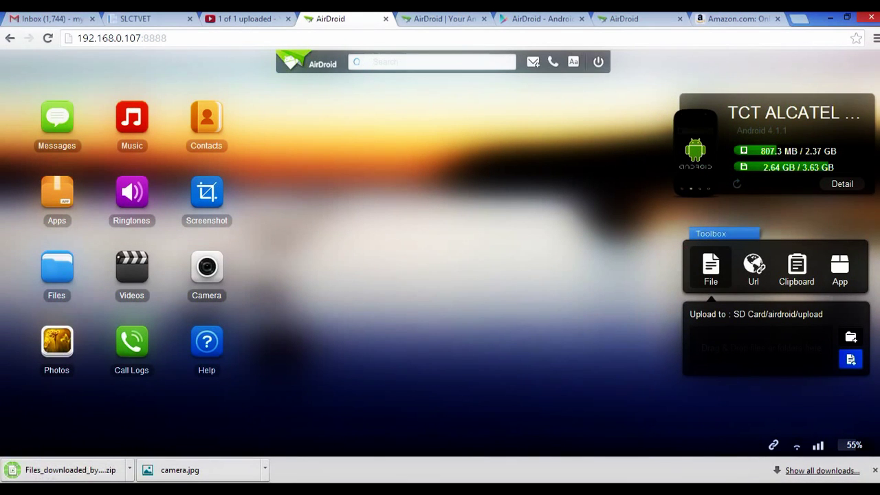
# - Drag 'Ministry of Agriculture WFD' from the Othergifts window onto AirDroid's upload area
pyautogui.moveTo(87, 458)
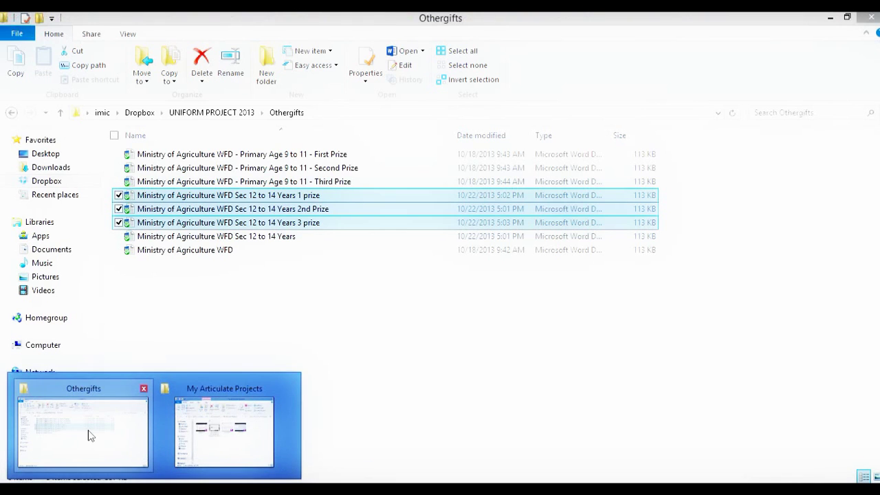
pyautogui.click(90, 434)
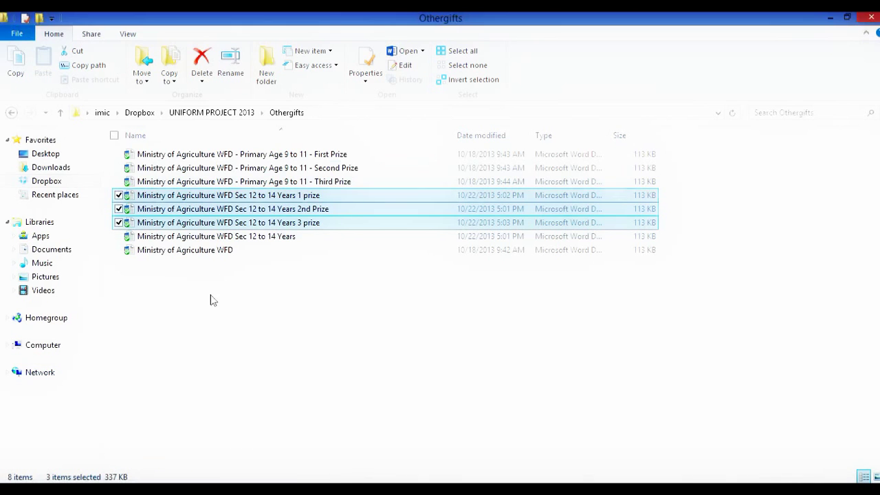
pyautogui.click(847, 17)
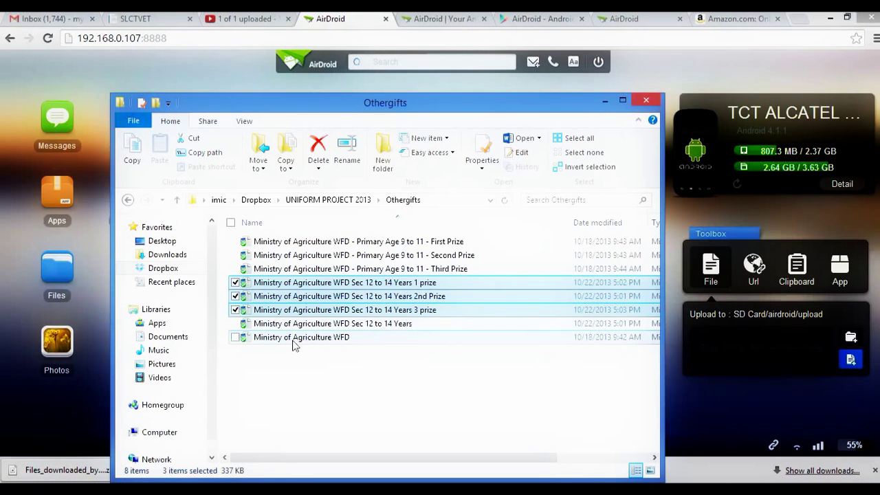
pyautogui.moveTo(297, 337); pyautogui.dragTo(742, 360)
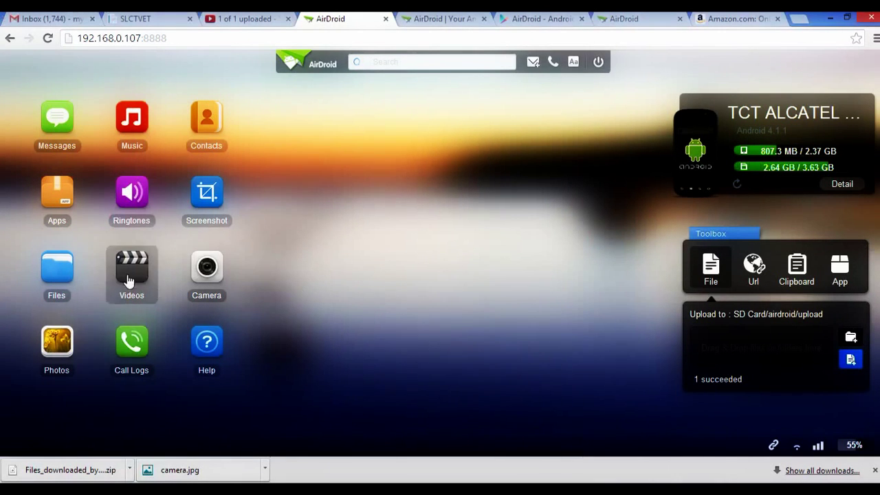
# - Browse the phone's files to SD Card/airdroid/upload to find the uploaded document
pyautogui.click(55, 268)
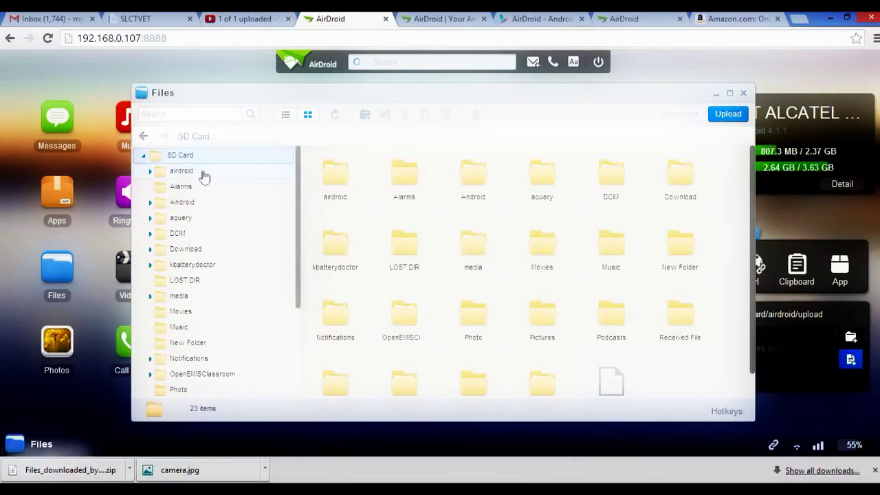
pyautogui.click(182, 170)
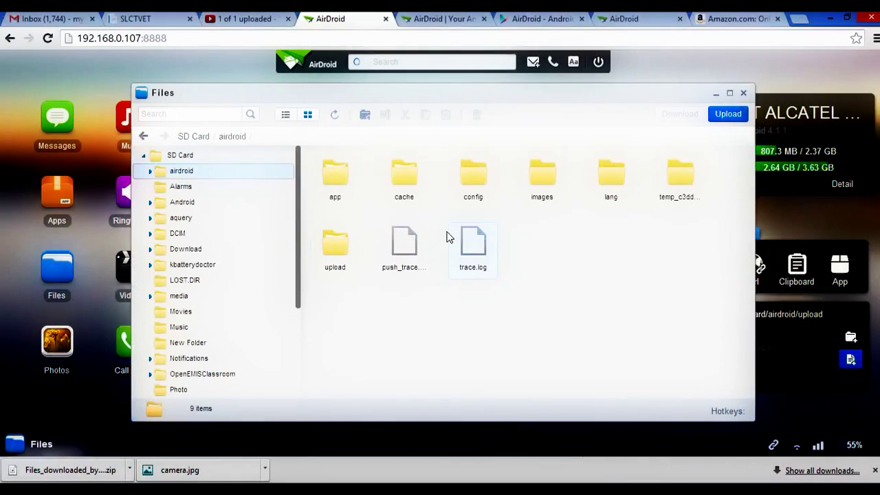
pyautogui.doubleClick(338, 252)
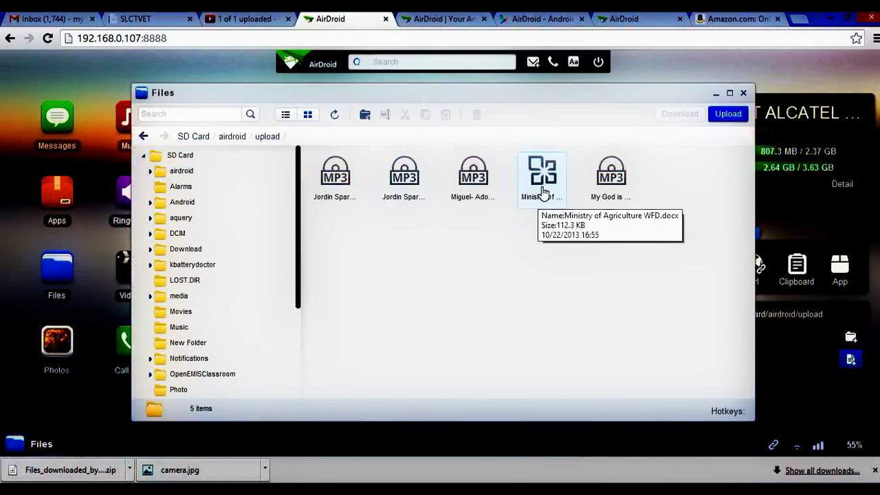
# - Play and pause the 'My God is Awesome' MP3, then close the player and Files
pyautogui.doubleClick(609, 179)
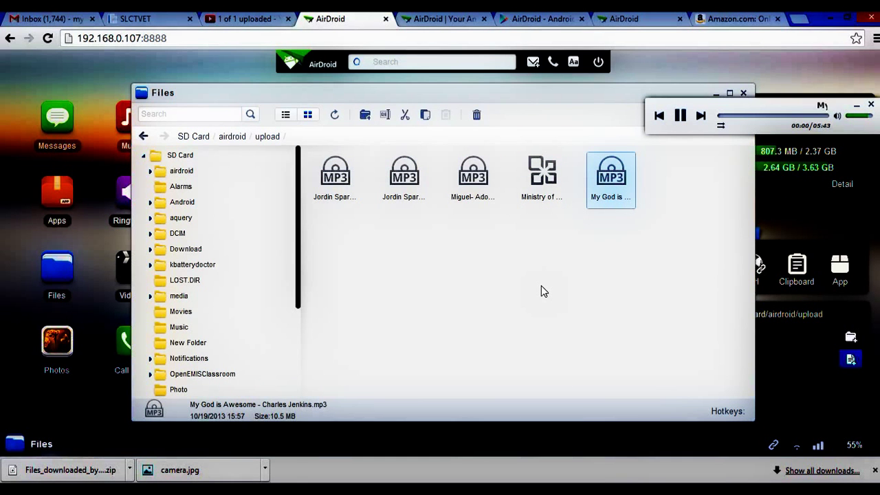
pyautogui.click(684, 123)
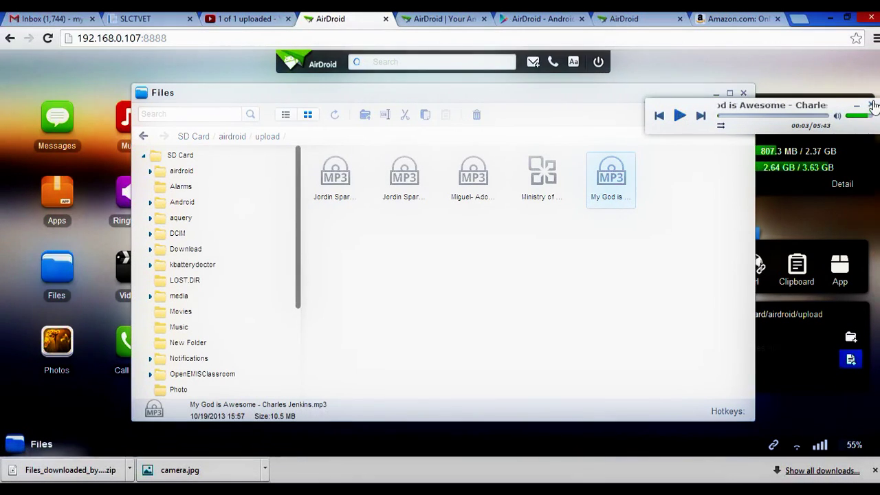
pyautogui.click(871, 105)
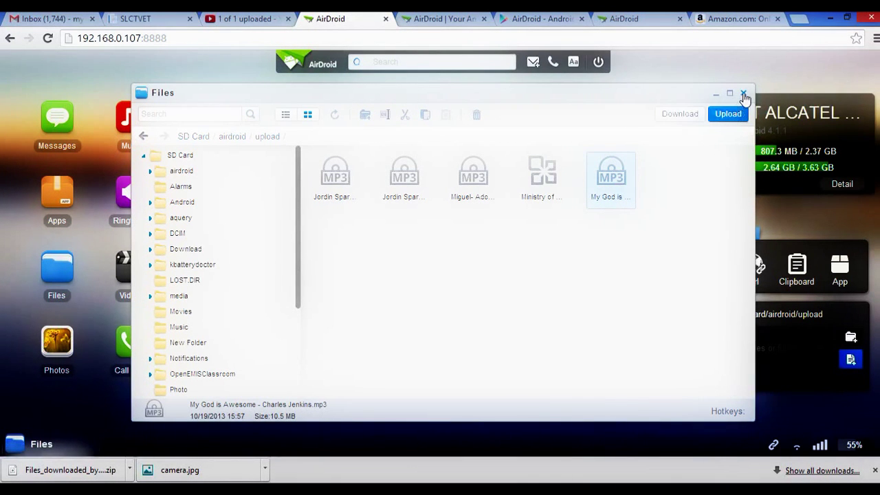
pyautogui.click(744, 94)
pyautogui.click(215, 129)
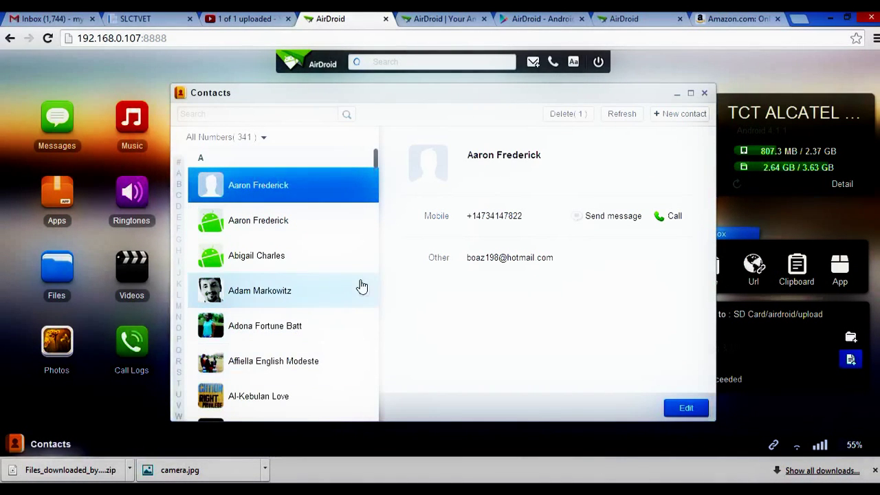
pyautogui.click(300, 371)
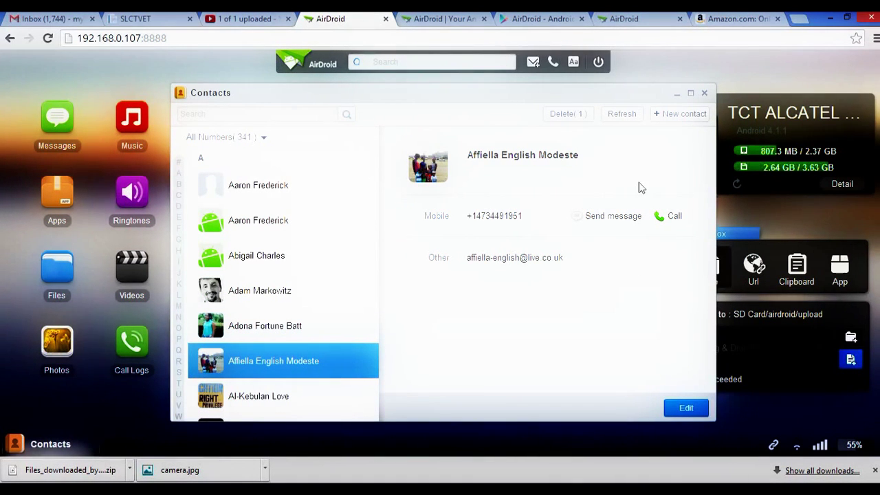
pyautogui.click(705, 94)
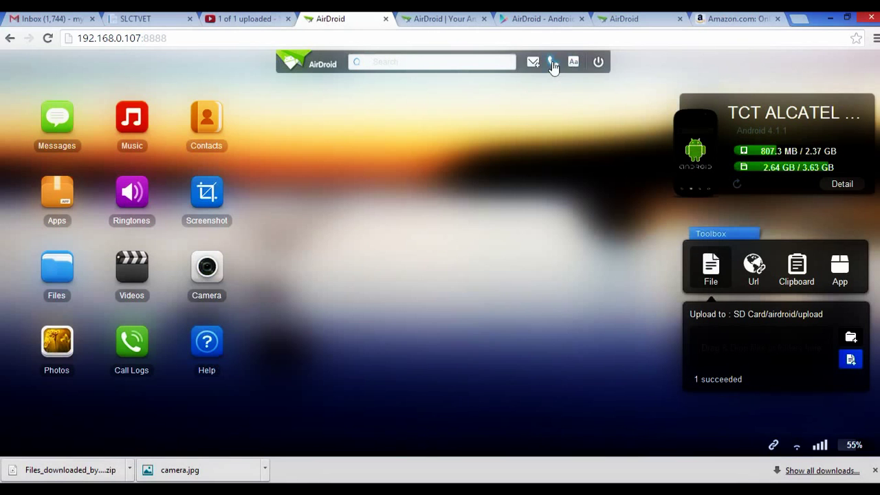
# - Dial the education ministry contact's number on the dial pad, call it, then end the call
pyautogui.click(553, 64)
pyautogui.click(404, 259)
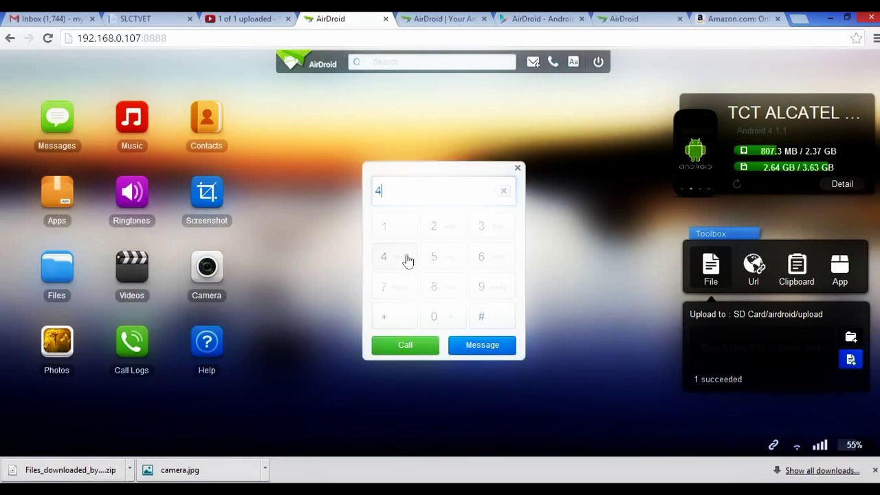
pyautogui.click(405, 259)
pyautogui.click(436, 304)
pyautogui.click(443, 227)
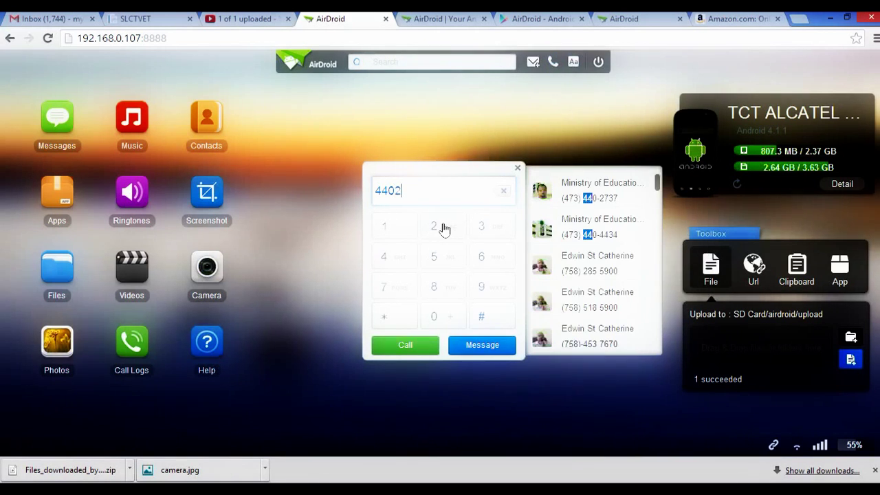
pyautogui.click(389, 287)
pyautogui.click(500, 230)
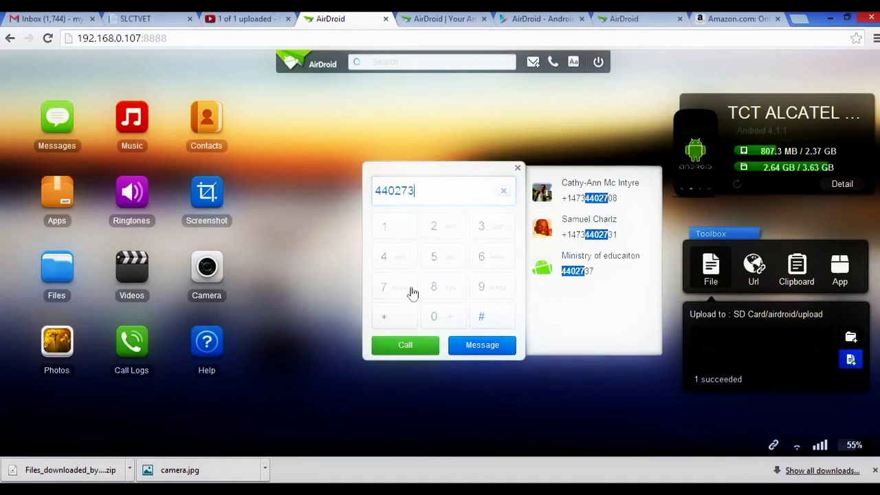
pyautogui.click(389, 295)
pyautogui.click(416, 351)
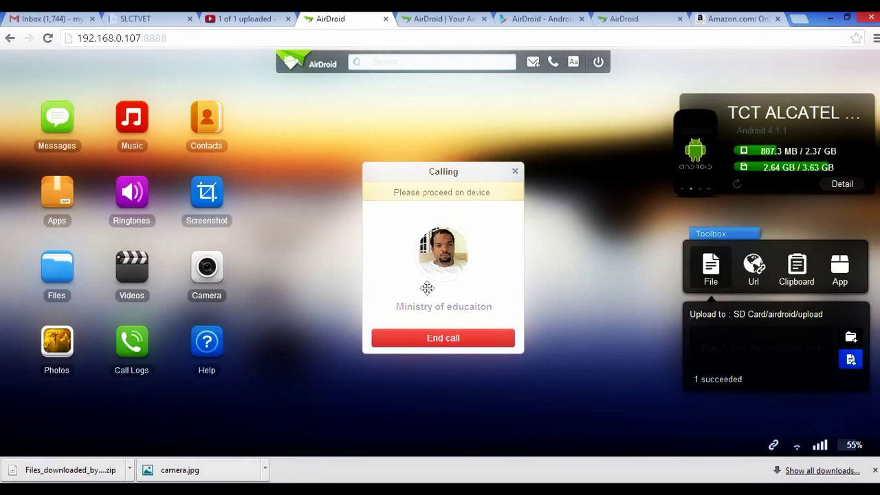
pyautogui.click(460, 342)
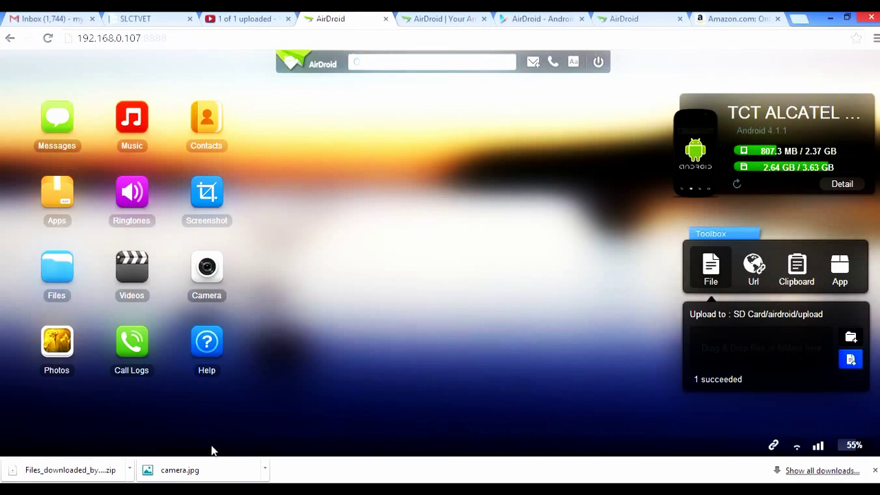
# - Expand the taskbar's hidden notification-area icons
pyautogui.click(742, 493)
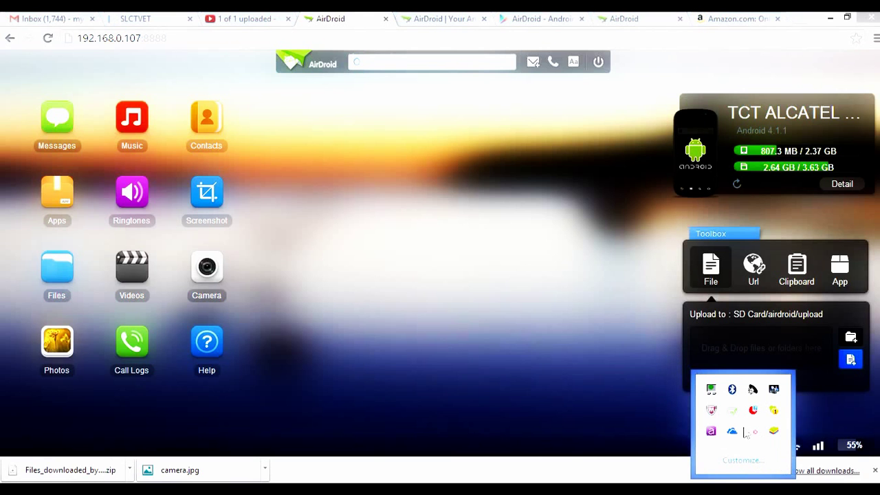